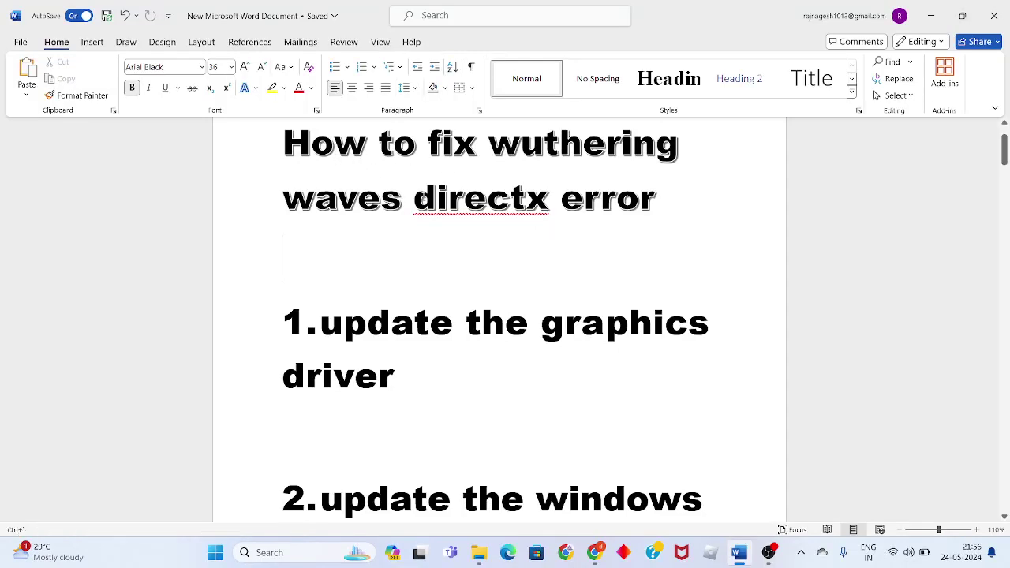
Scroll through the Word outline of DirectX error fix steps.
{"action": "scroll", "coordinate": [439, 219], "scroll_direction": "up", "scroll_amount": 2}
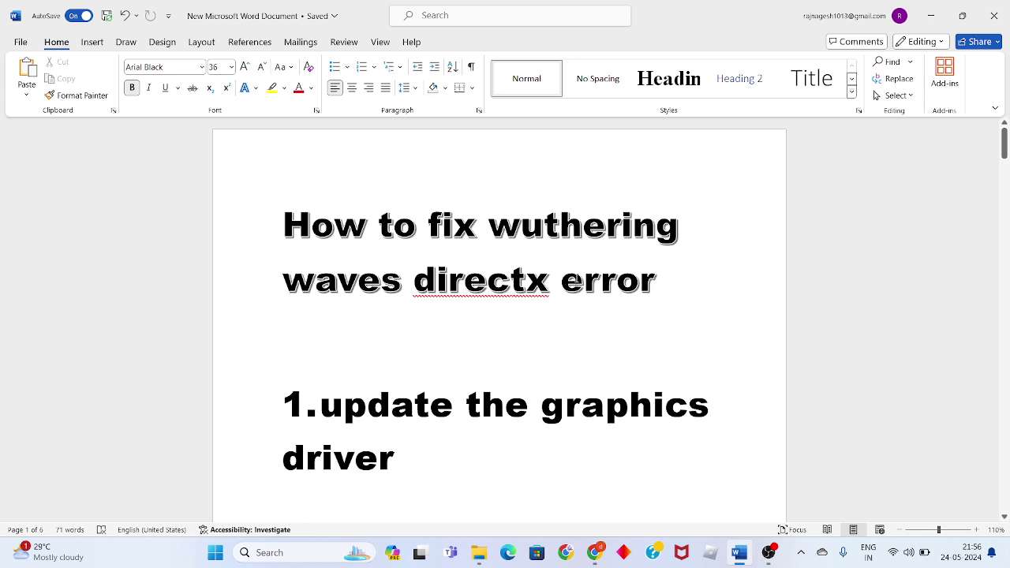
{"action": "scroll", "coordinate": [576, 278], "scroll_direction": "down", "scroll_amount": 4}
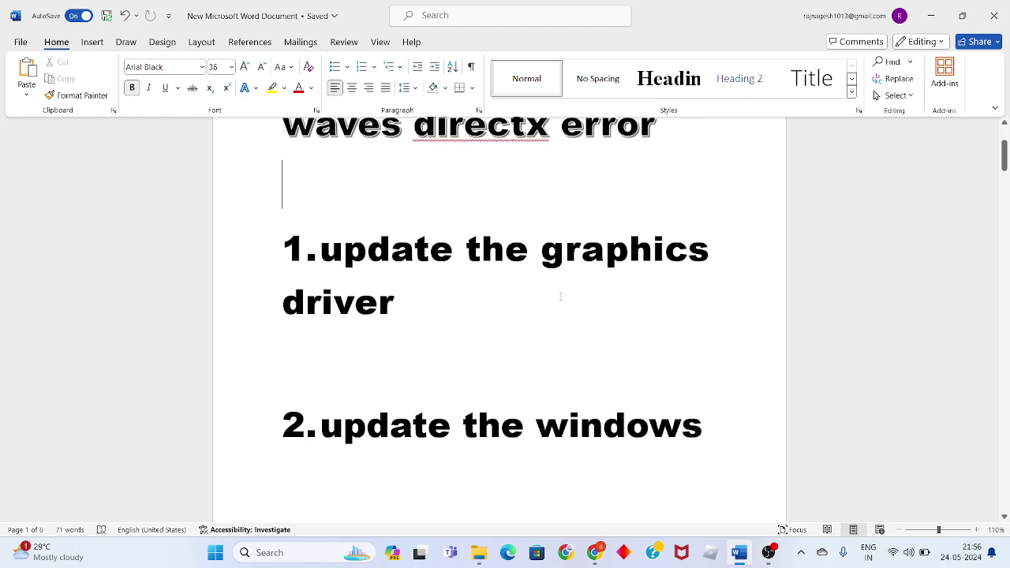
Minimize Word and launch Device Manager by searching 'device' in Windows Search.
{"action": "left_click", "coordinate": [931, 15]}
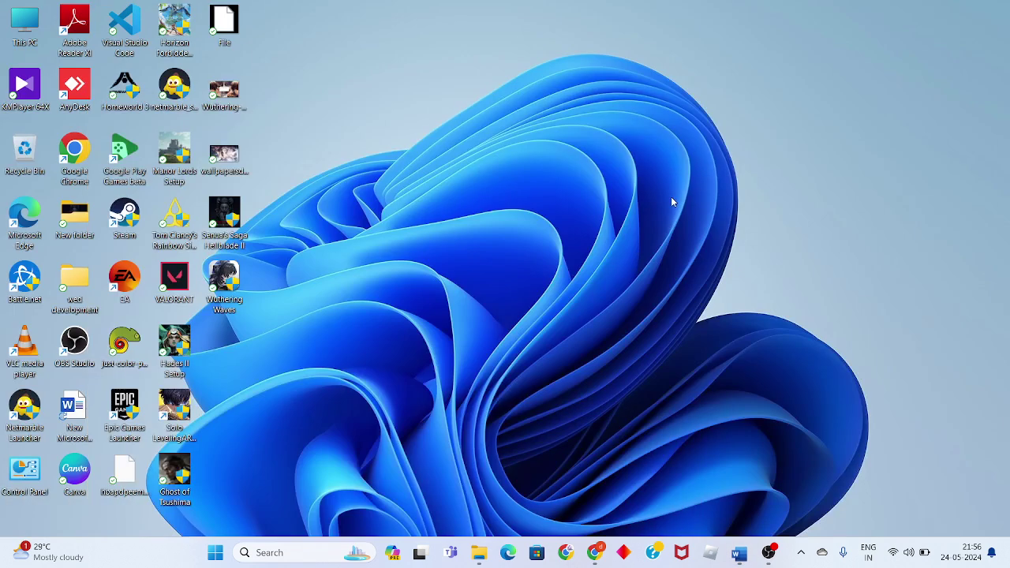
{"action": "left_click", "coordinate": [299, 552]}
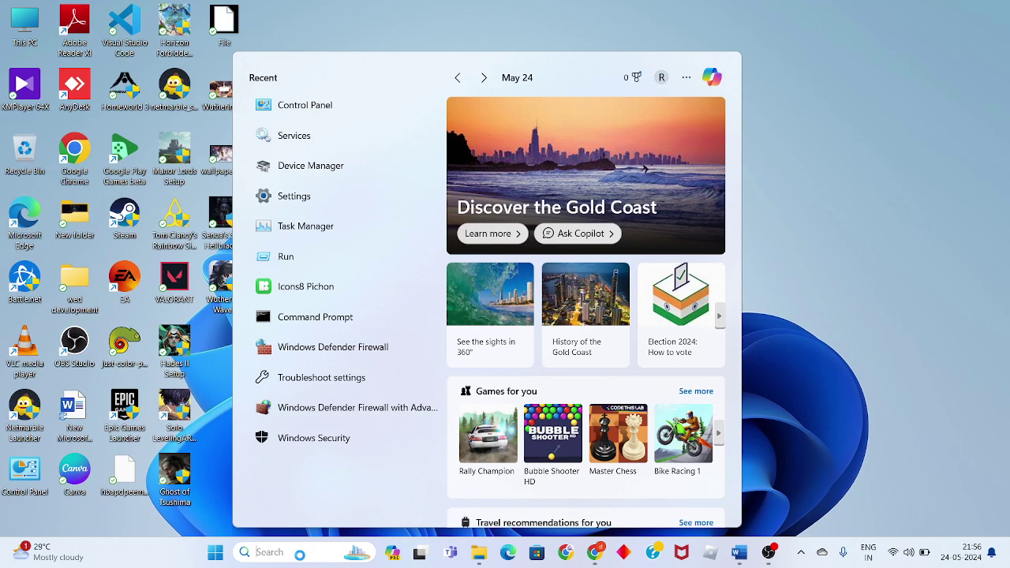
{"action": "type", "text": "devi"}
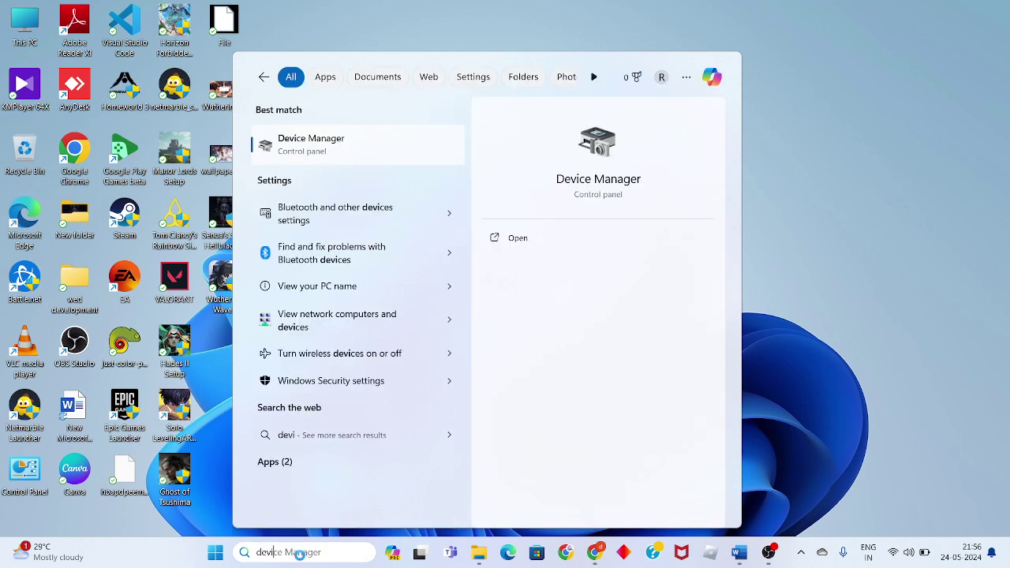
{"action": "type", "text": "ce"}
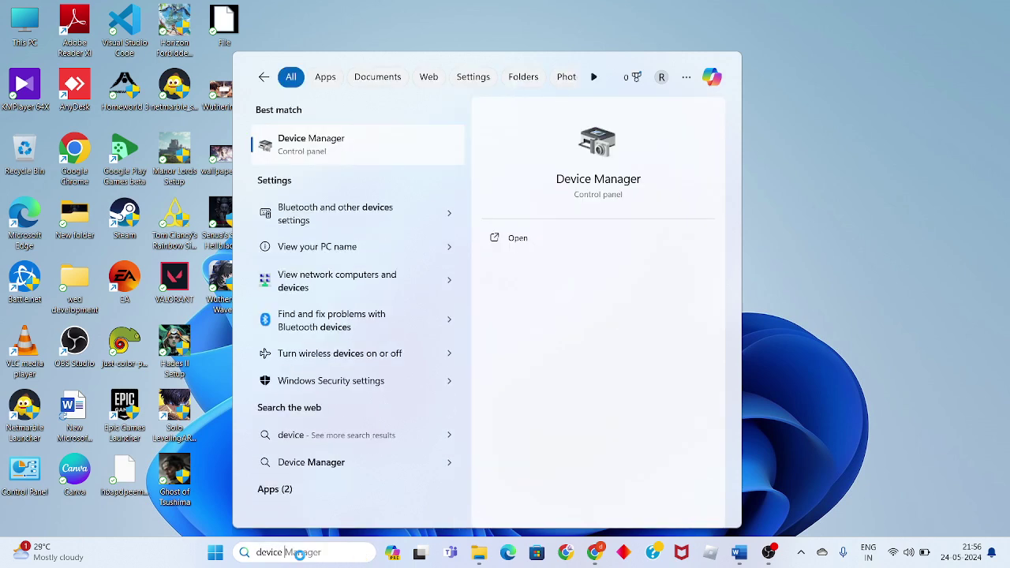
{"action": "key", "text": "Return"}
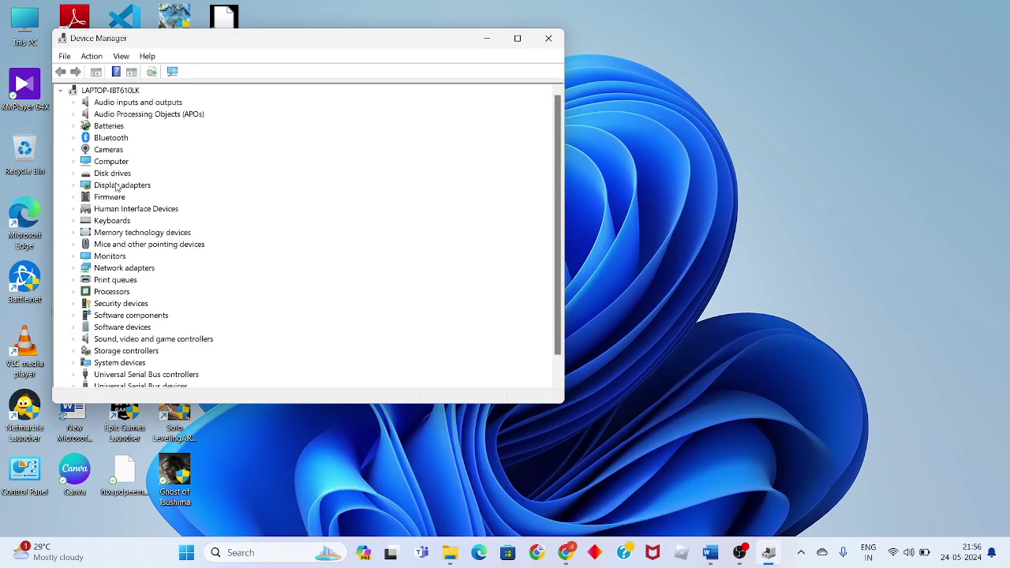
Auto-search for a newer NVIDIA GeForce RTX 3050 Laptop GPU driver, then close Device Manager and restore Word.
{"action": "double_click", "coordinate": [117, 187]}
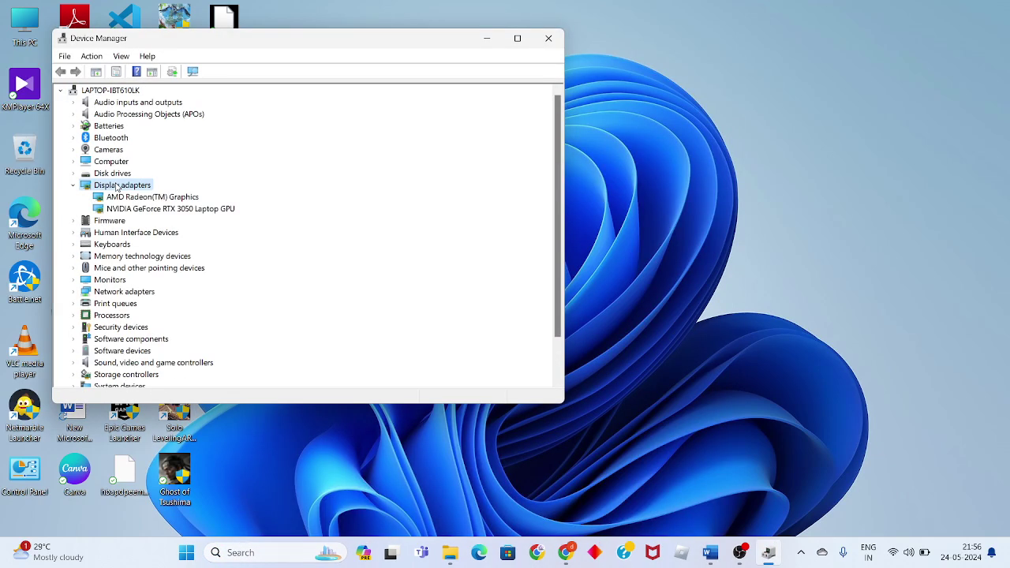
{"action": "left_click", "coordinate": [187, 210]}
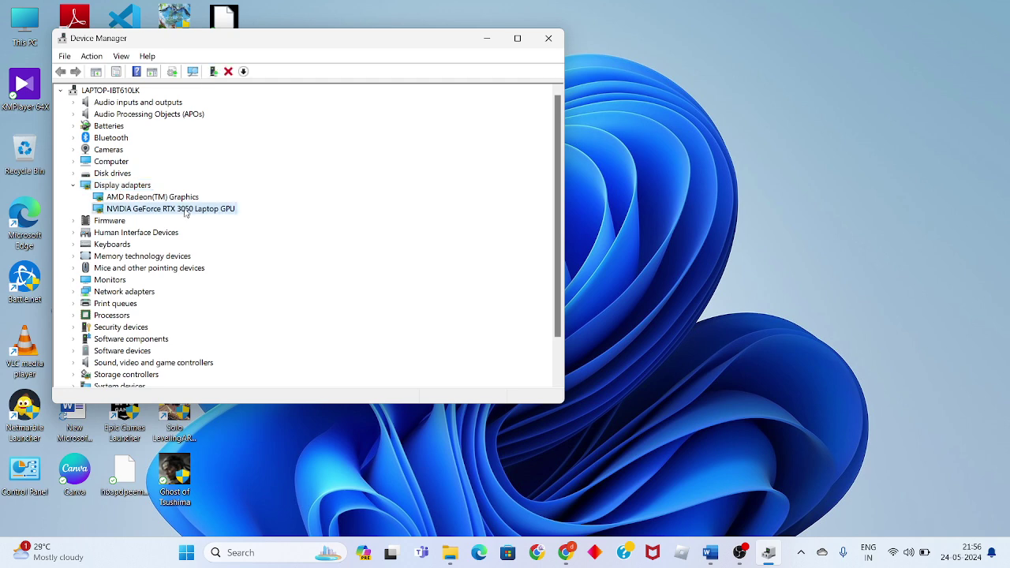
{"action": "right_click", "coordinate": [186, 211]}
{"action": "left_click", "coordinate": [223, 217]}
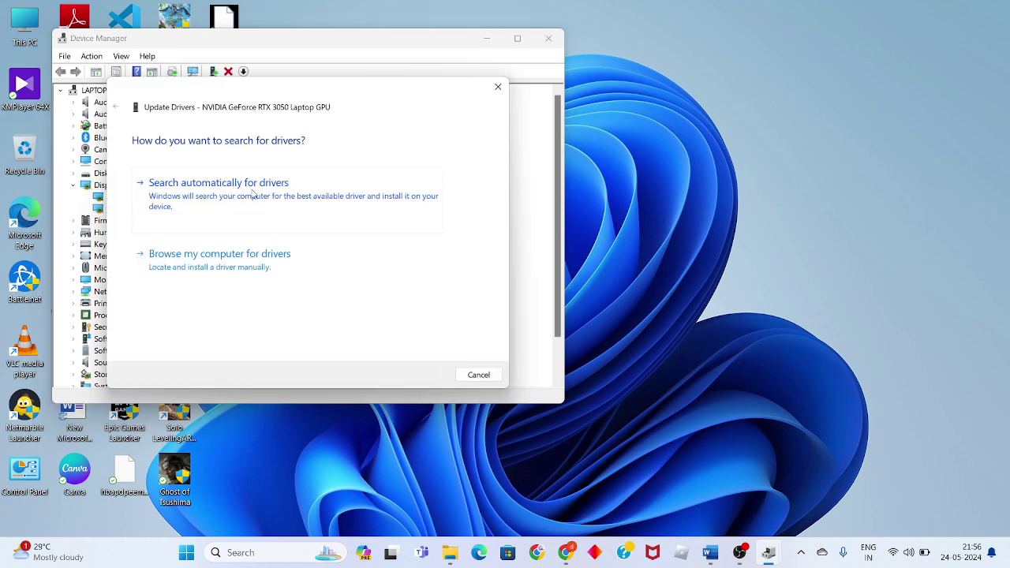
{"action": "left_click", "coordinate": [253, 194]}
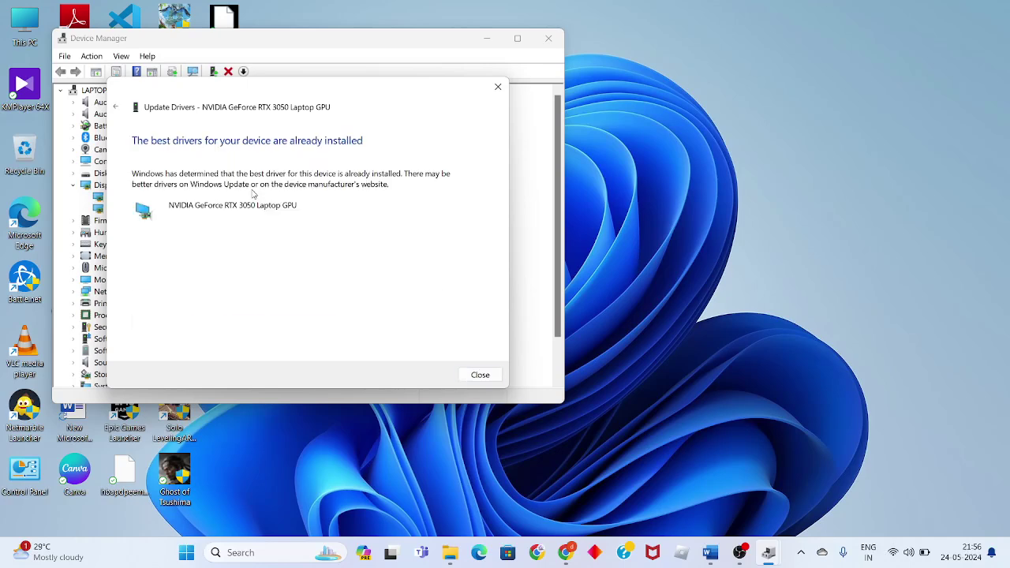
{"action": "left_click", "coordinate": [480, 375]}
{"action": "left_click", "coordinate": [547, 39]}
{"action": "left_click", "coordinate": [739, 552]}
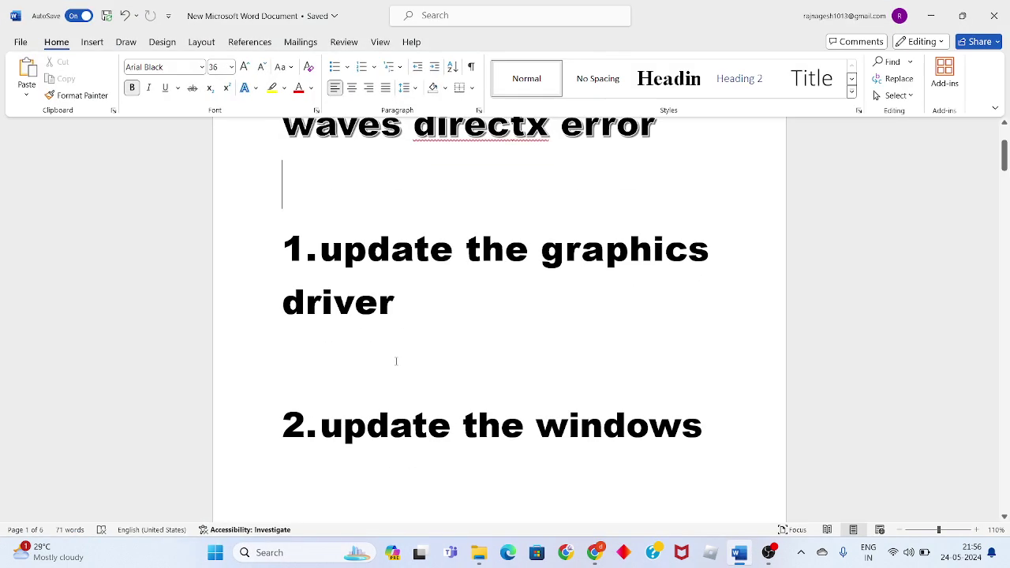
Minimize Word and search 'settings' to launch the Settings app.
{"action": "left_click", "coordinate": [931, 16]}
{"action": "left_click", "coordinate": [292, 550]}
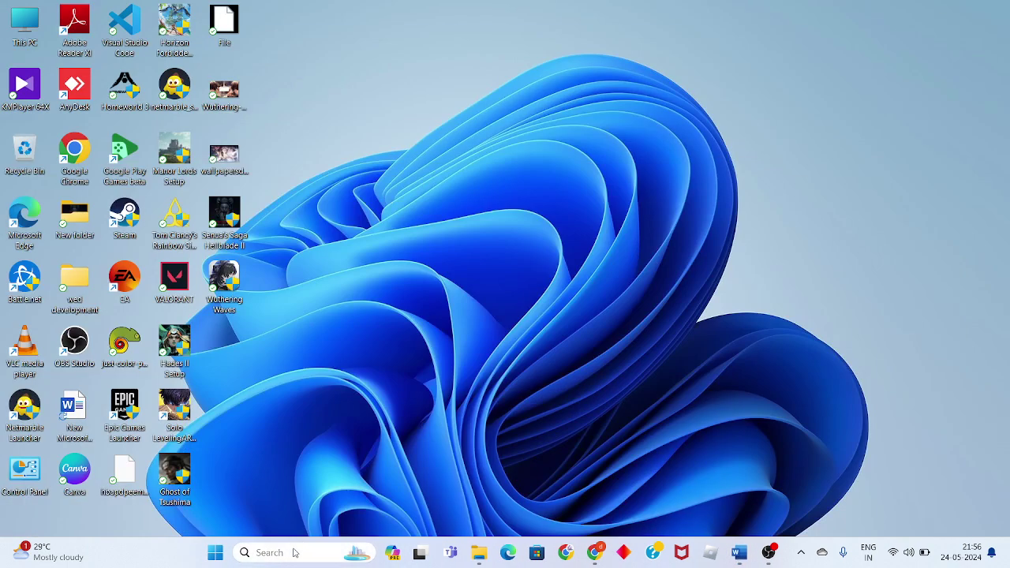
{"action": "type", "text": "settings"}
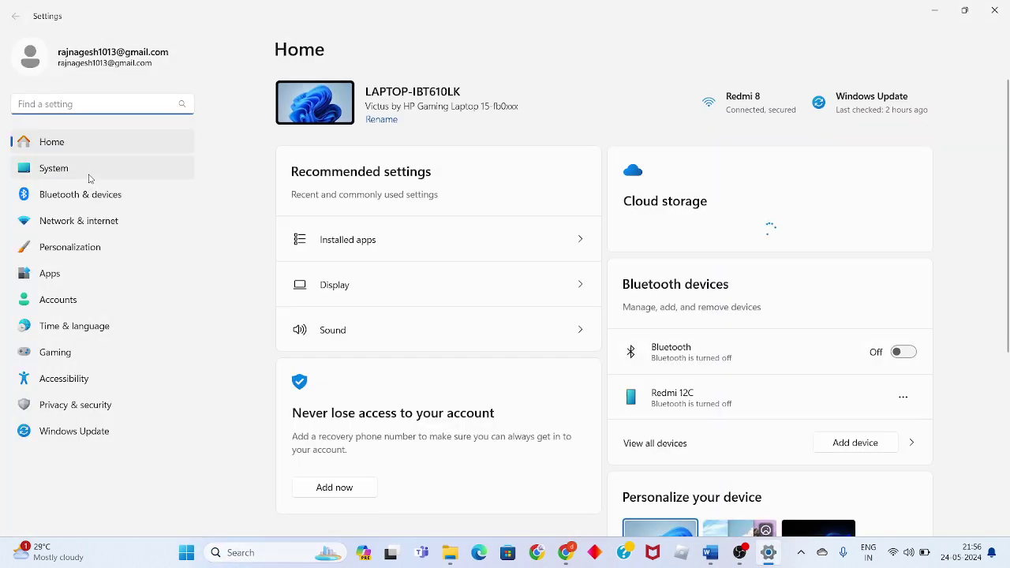
Go from System to Windows Update and open its Update history.
{"action": "left_click", "coordinate": [89, 176]}
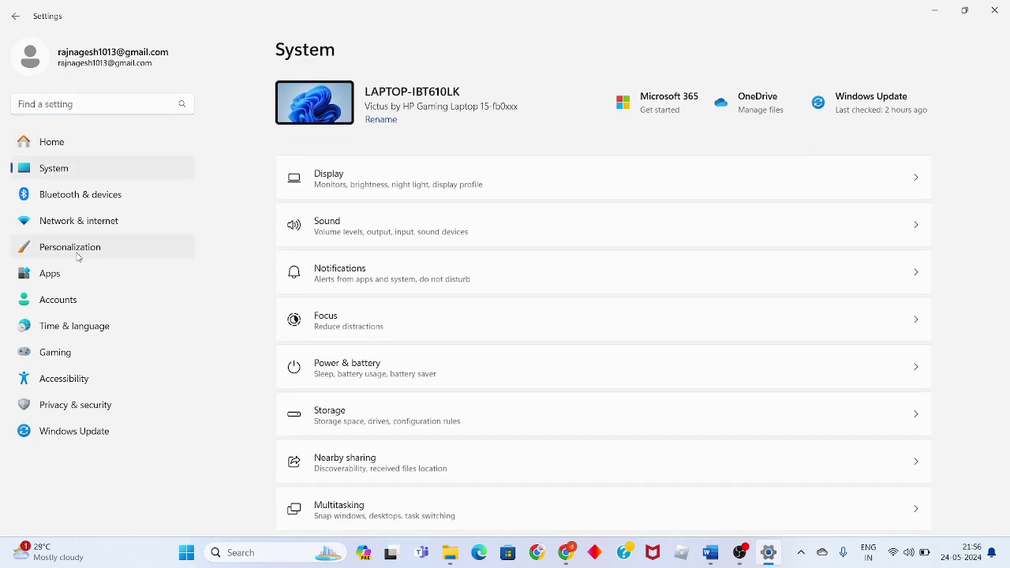
{"action": "left_click", "coordinate": [86, 443]}
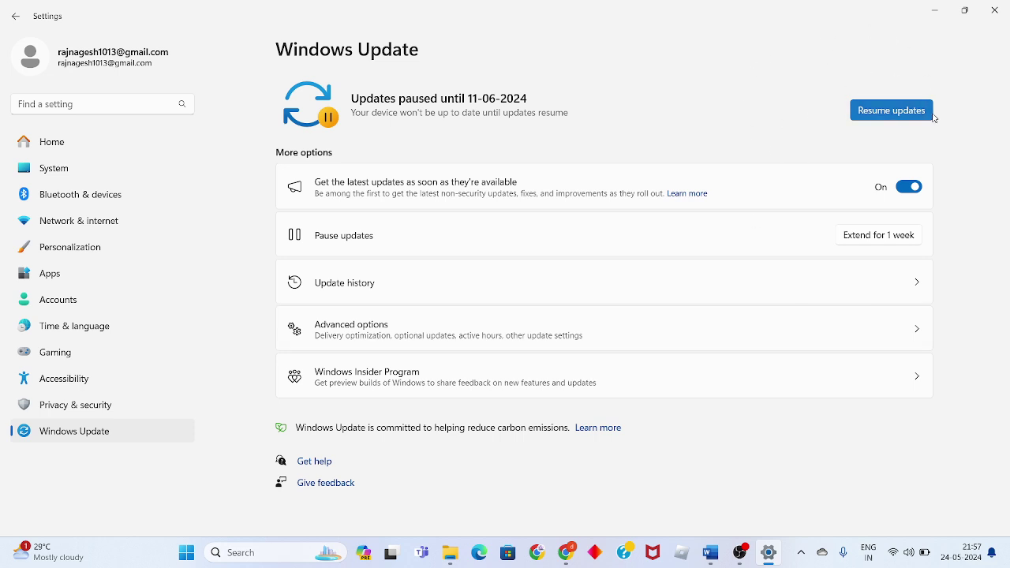
{"action": "left_click", "coordinate": [426, 289]}
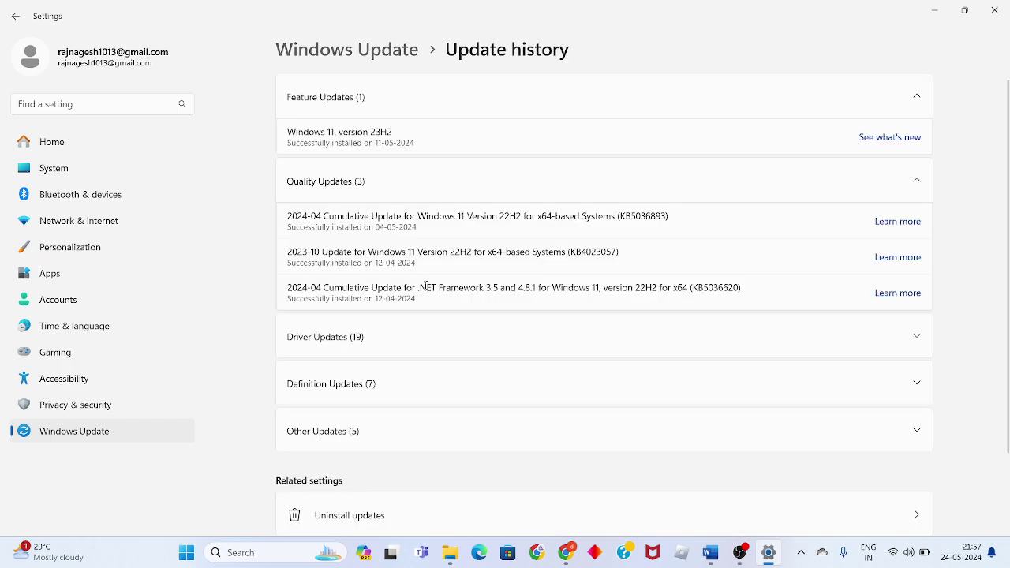
Expand the 19 Driver Updates, check NVIDIA - Display 31.0.15.4680, then close Settings.
{"action": "left_click", "coordinate": [324, 347]}
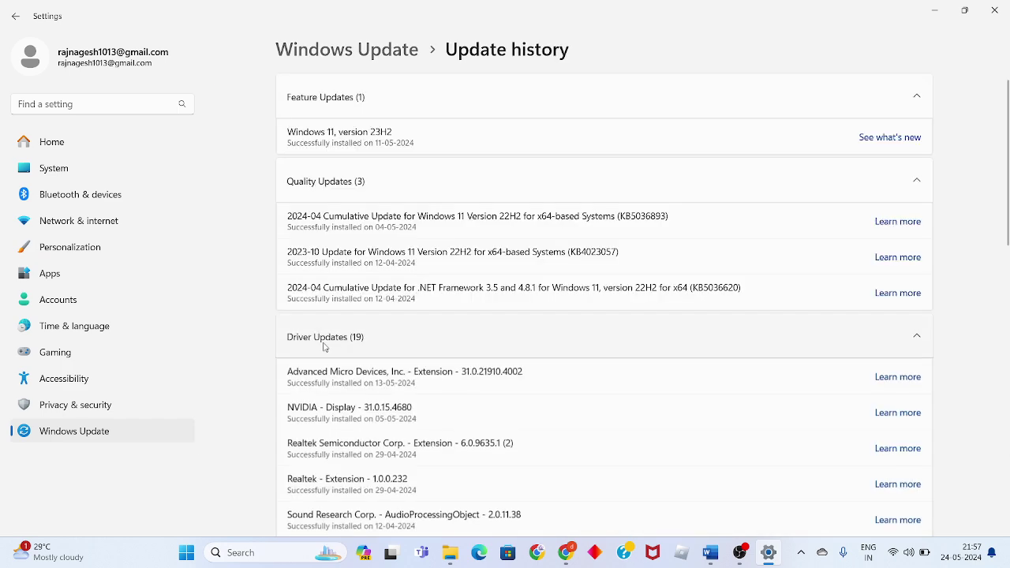
{"action": "scroll", "coordinate": [323, 347], "scroll_direction": "down", "scroll_amount": 3}
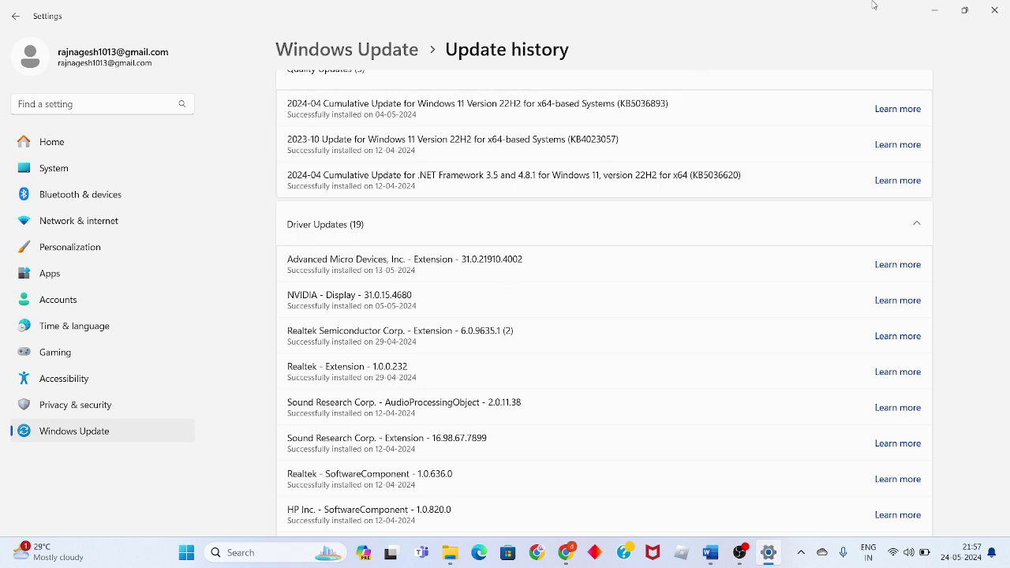
{"action": "left_click", "coordinate": [1002, 6]}
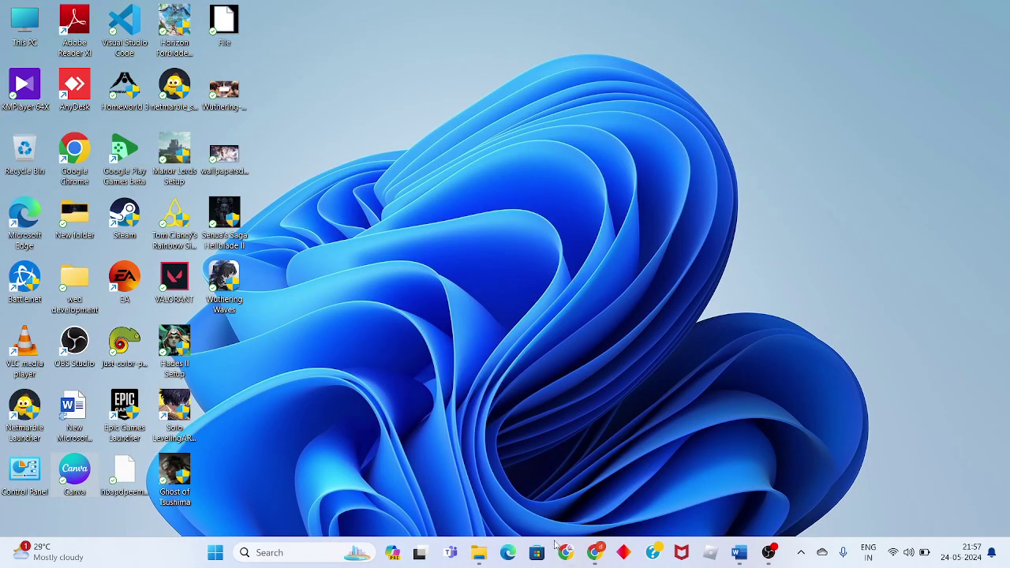
Open Chrome and search Google for 'nvidia driver download'.
{"action": "left_click", "coordinate": [566, 552]}
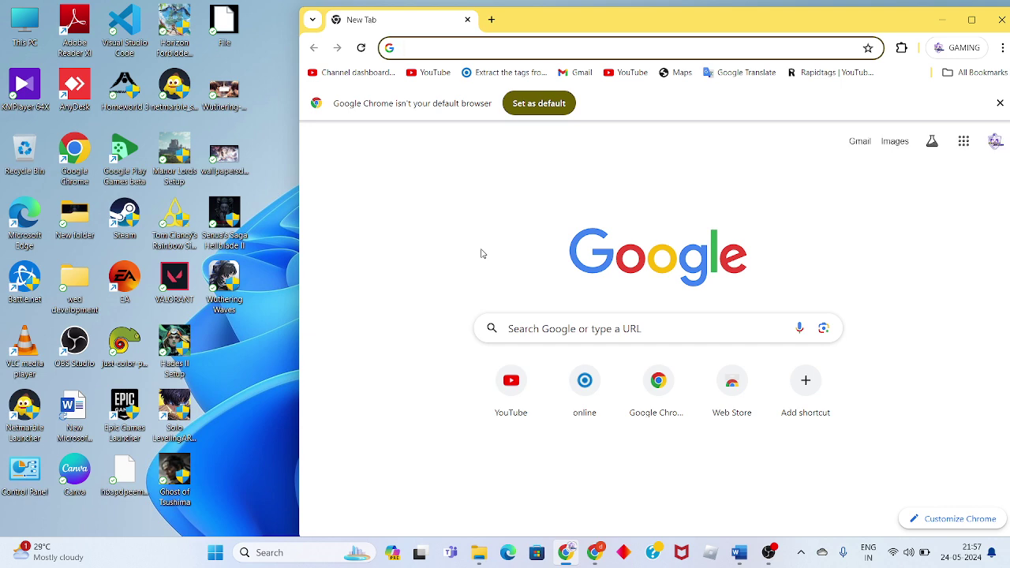
{"action": "type", "text": "nvidia driver download"}
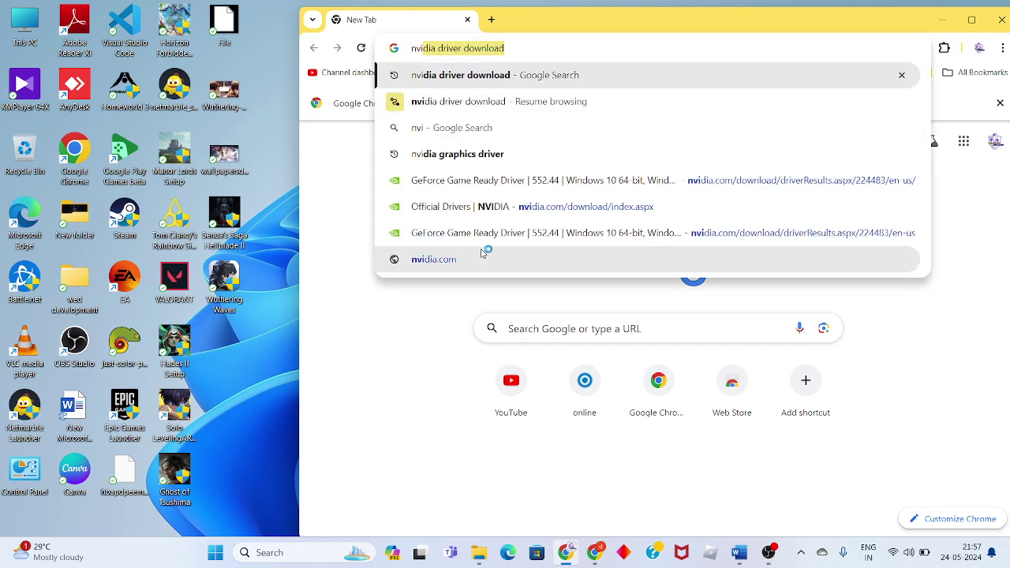
{"action": "key", "text": "Return"}
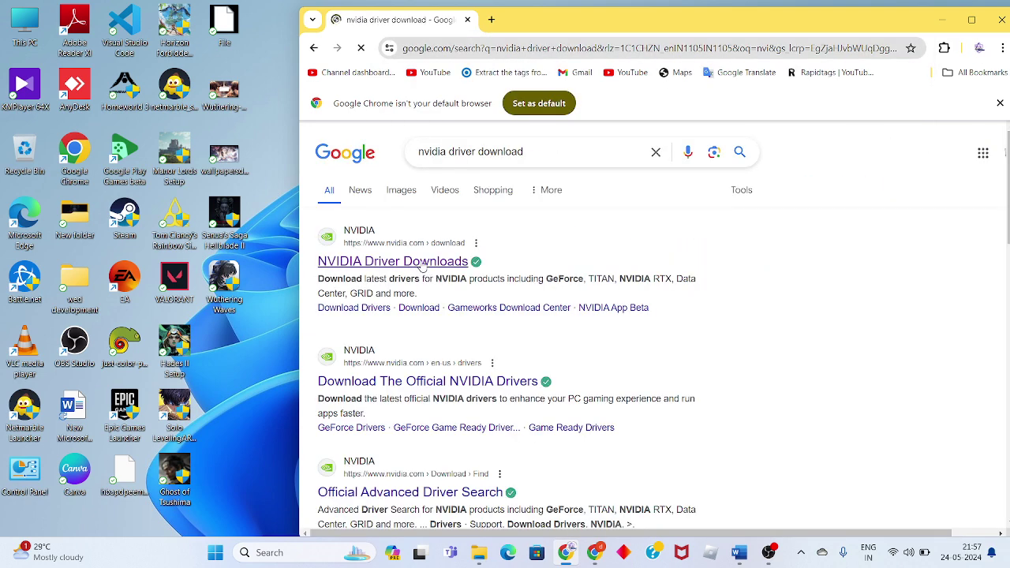
Look up the RTX 3050 Game Ready Driver 555.85 on NVIDIA's site, then minimize Chrome and review the Word checklist.
{"action": "left_click", "coordinate": [422, 266]}
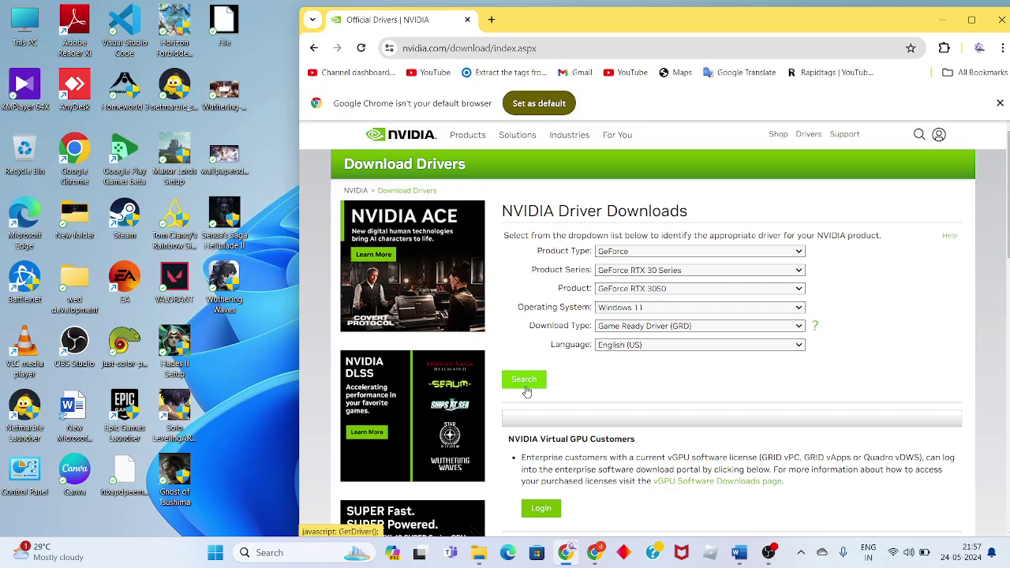
{"action": "left_click", "coordinate": [525, 390]}
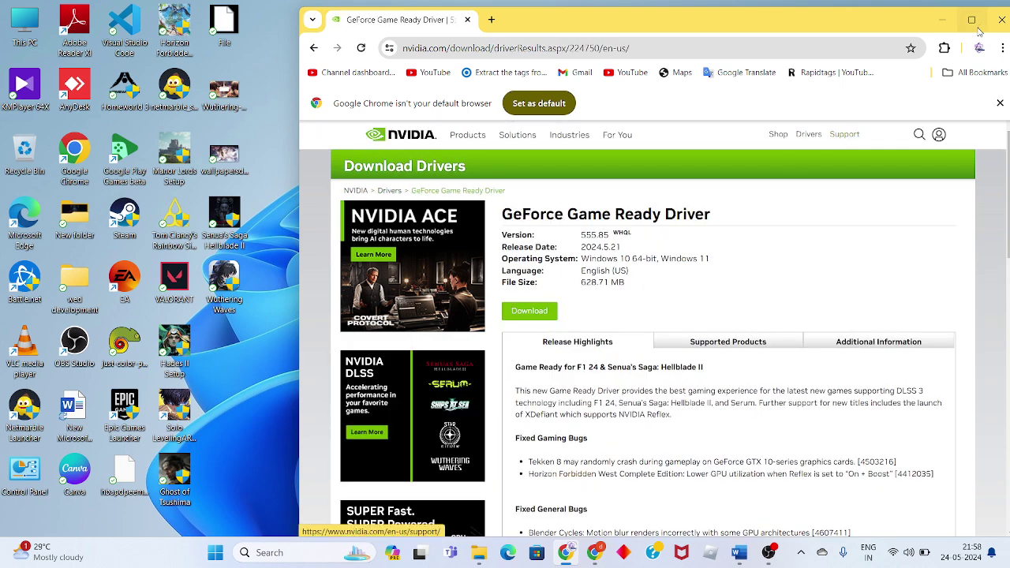
{"action": "left_click", "coordinate": [1000, 20]}
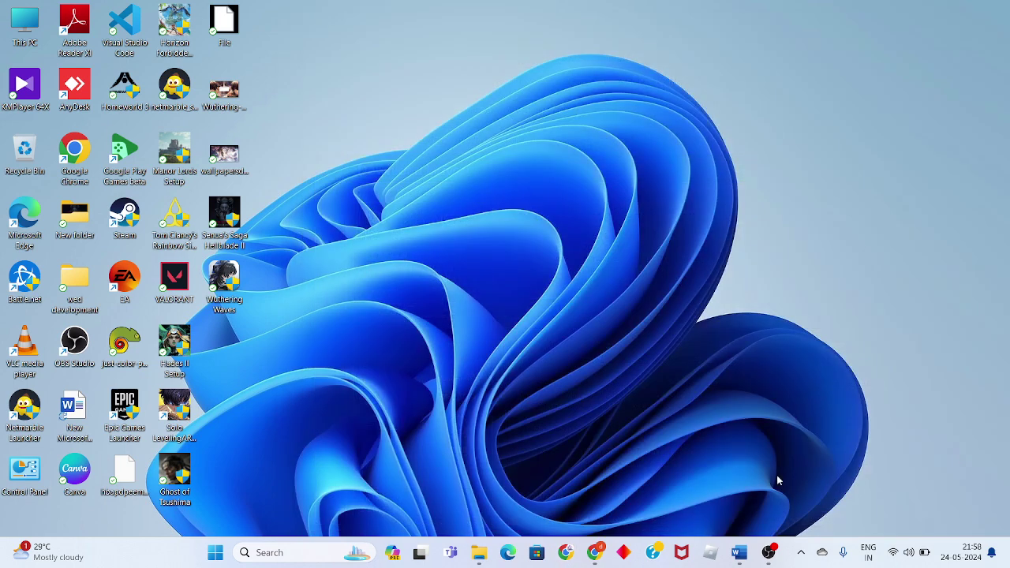
{"action": "left_click", "coordinate": [738, 552]}
{"action": "scroll", "coordinate": [574, 398], "scroll_direction": "down", "scroll_amount": 2}
{"action": "scroll", "coordinate": [574, 397], "scroll_direction": "down", "scroll_amount": 2}
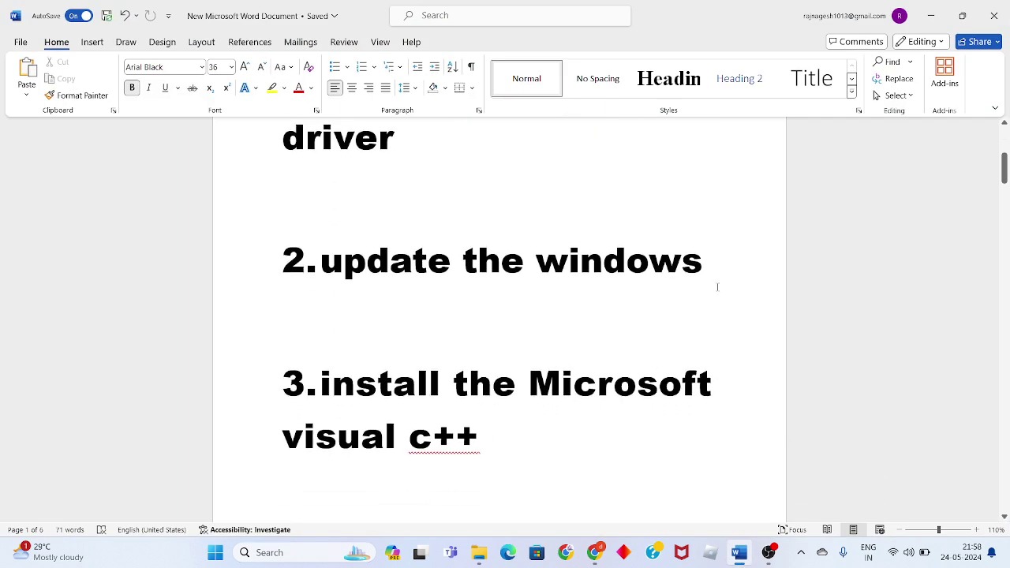
Minimize Word, open Control Panel via Windows Search, and set View by to Category.
{"action": "left_click", "coordinate": [931, 16]}
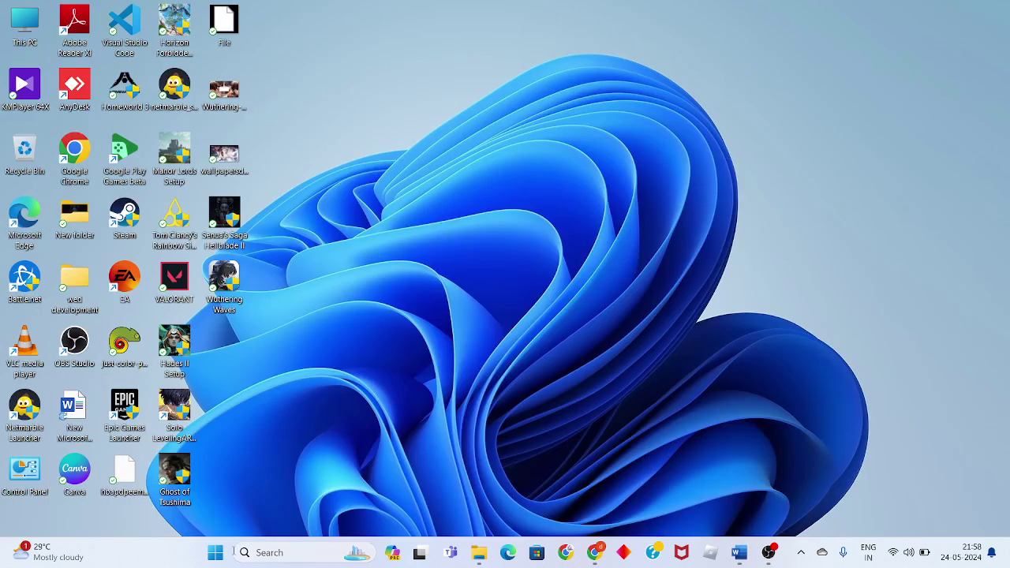
{"action": "left_click", "coordinate": [285, 550]}
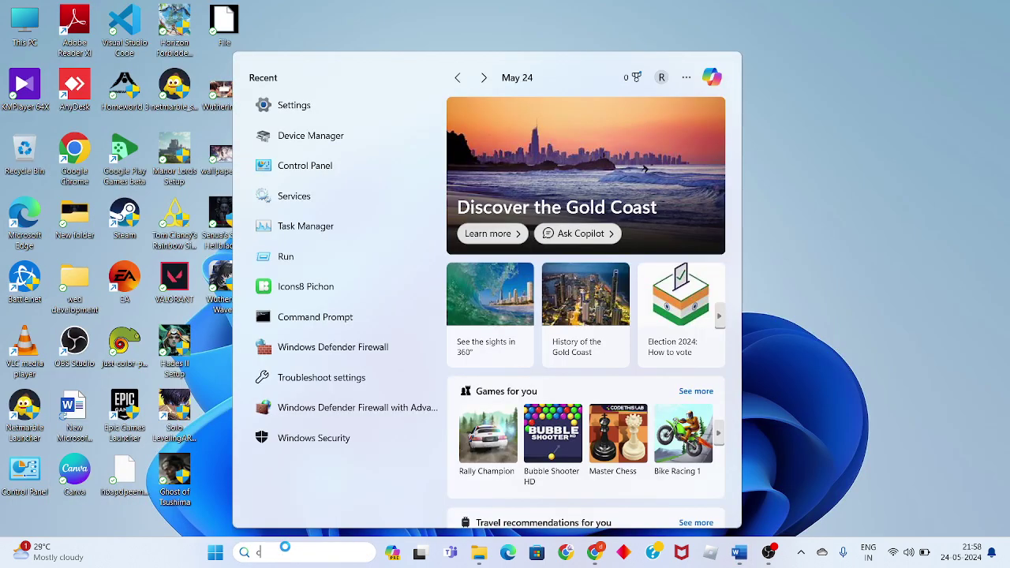
{"action": "type", "text": "cont"}
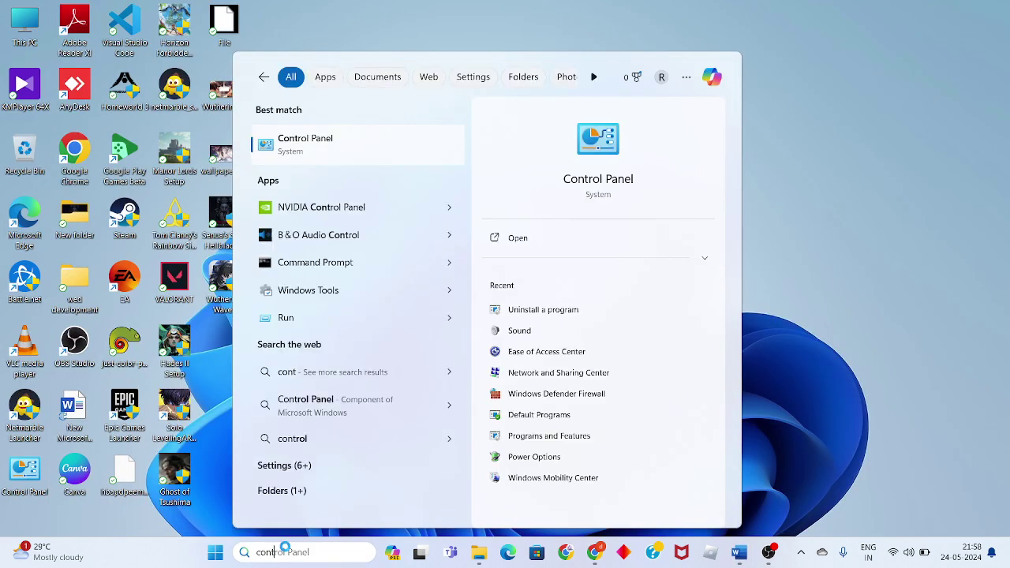
{"action": "left_click", "coordinate": [528, 241]}
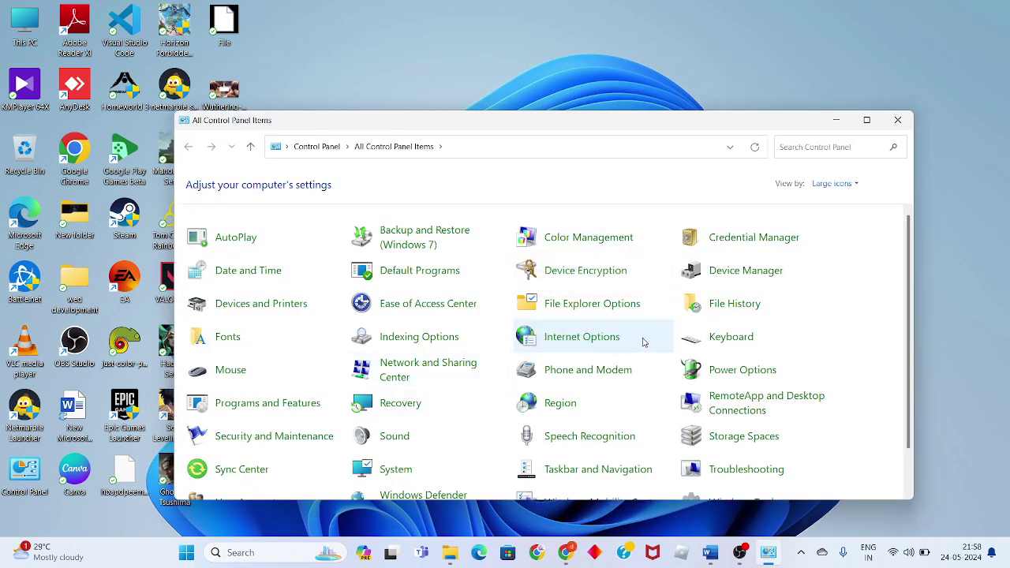
{"action": "left_click", "coordinate": [822, 186]}
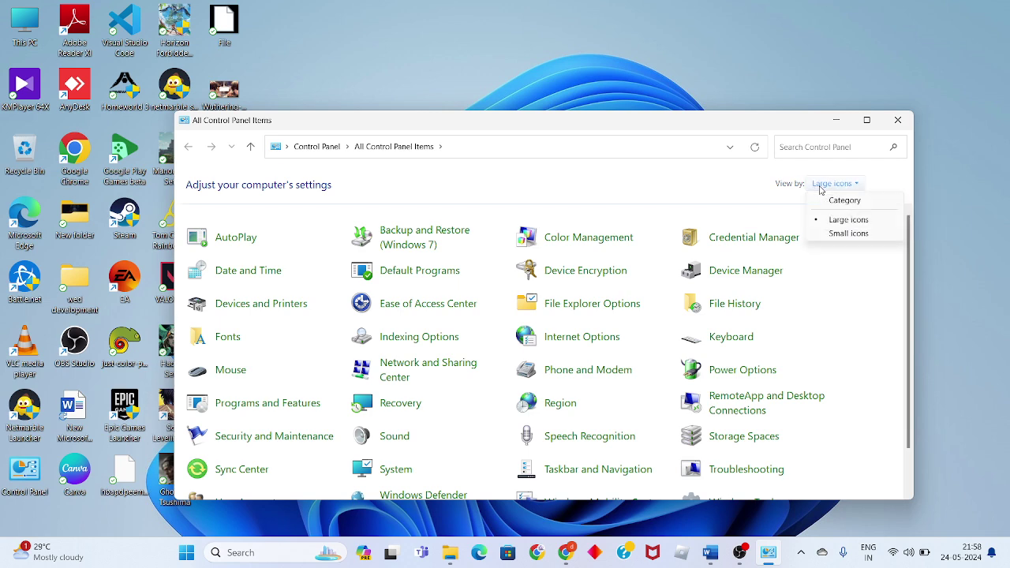
{"action": "left_click", "coordinate": [856, 201]}
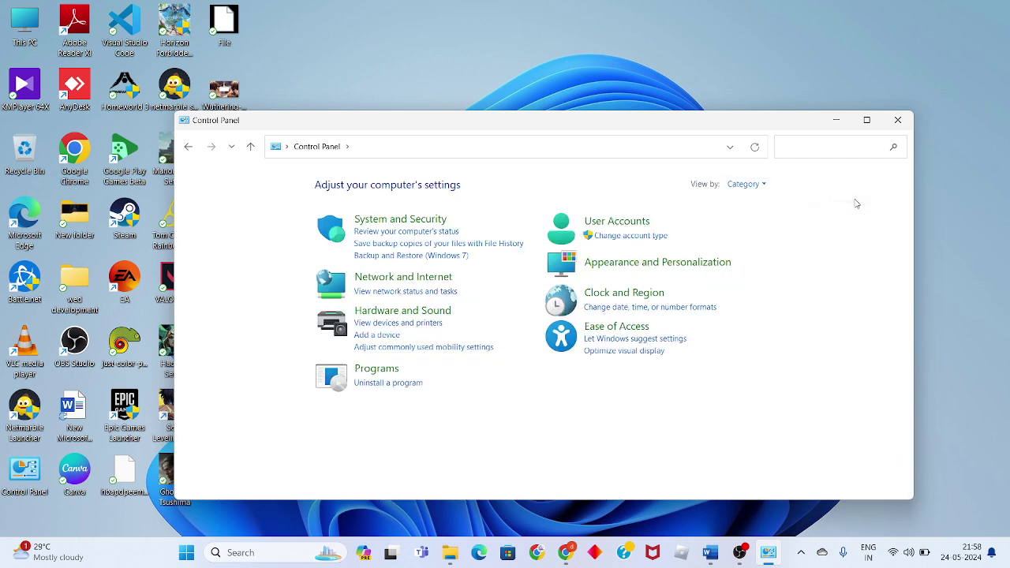
Open Uninstall a program and select Microsoft Visual C++ 2015-2019 Redistributable (x64), dismissing its menu.
{"action": "left_click", "coordinate": [372, 387]}
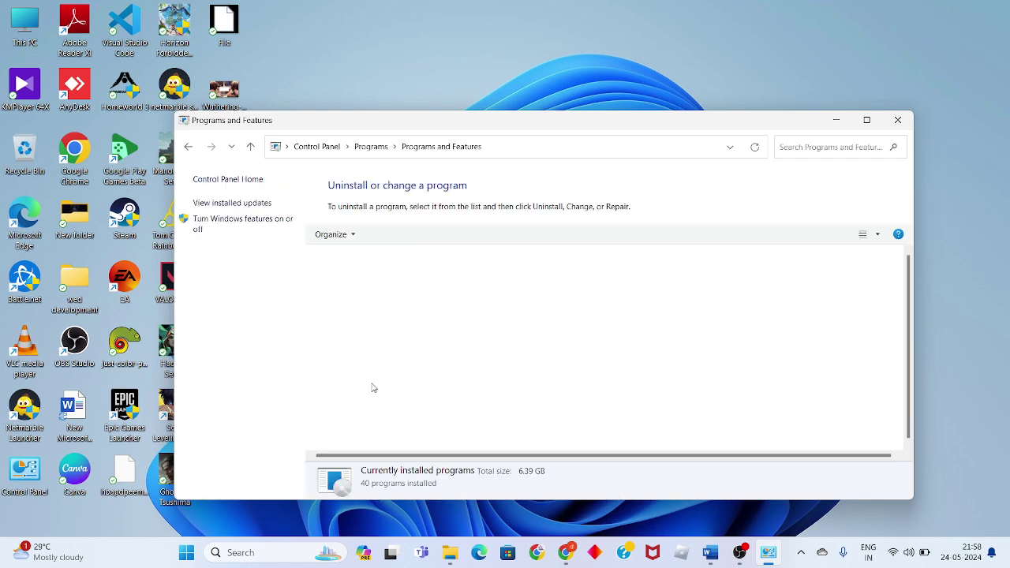
{"action": "scroll", "coordinate": [372, 385], "scroll_direction": "down", "scroll_amount": 7}
{"action": "scroll", "coordinate": [388, 319], "scroll_direction": "down", "scroll_amount": 1}
{"action": "left_click", "coordinate": [399, 305]}
{"action": "right_click", "coordinate": [402, 310]}
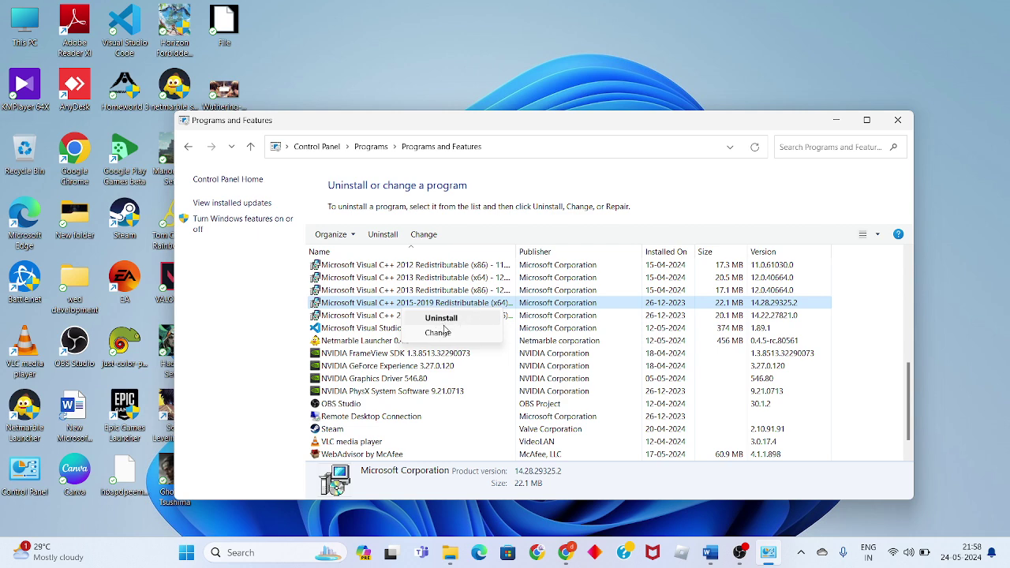
{"action": "left_click", "coordinate": [728, 179]}
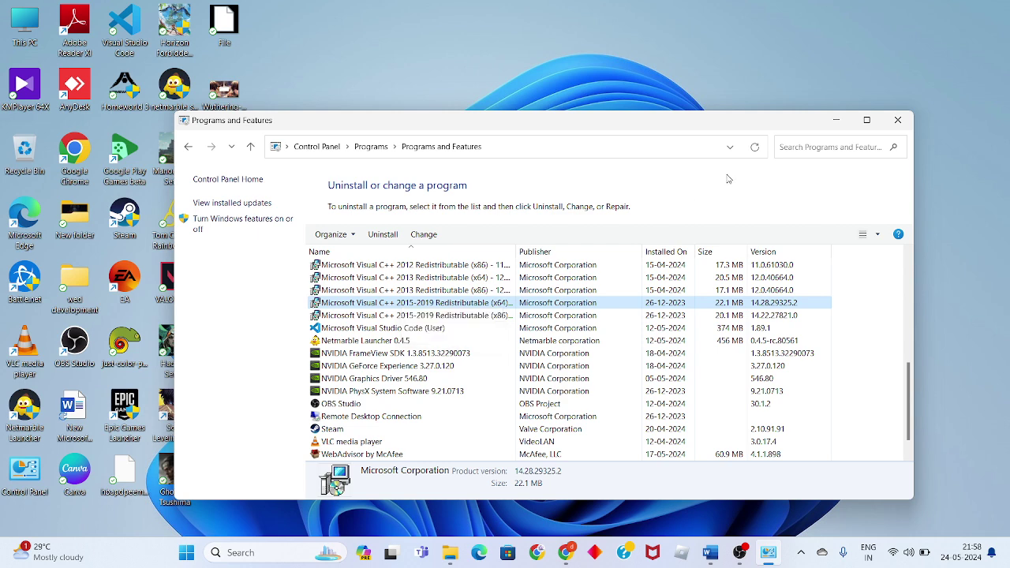
Search Chrome for the Microsoft Visual C++ download and scroll to the X64 redistributable link.
{"action": "left_click", "coordinate": [836, 120]}
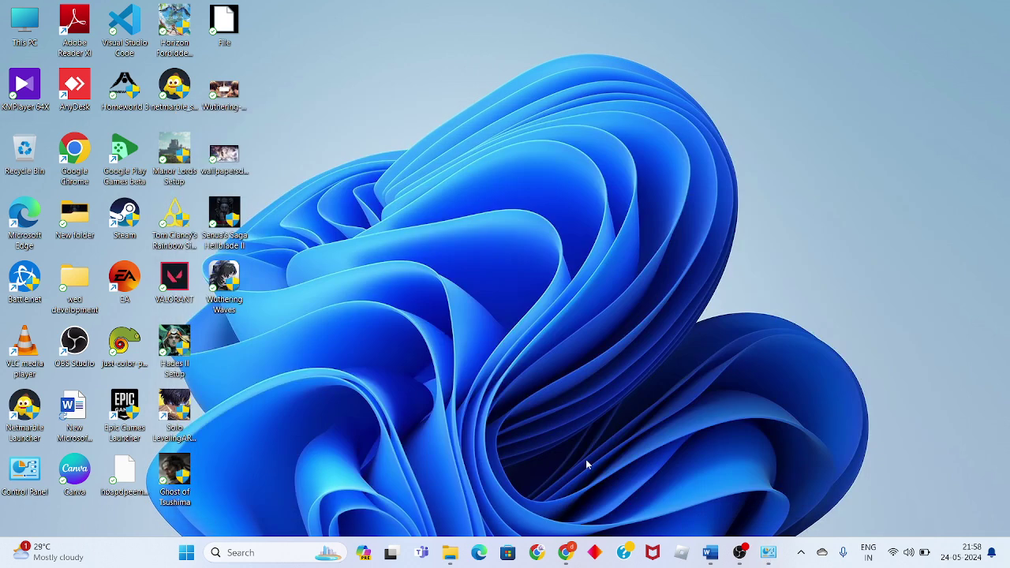
{"action": "left_click", "coordinate": [538, 552]}
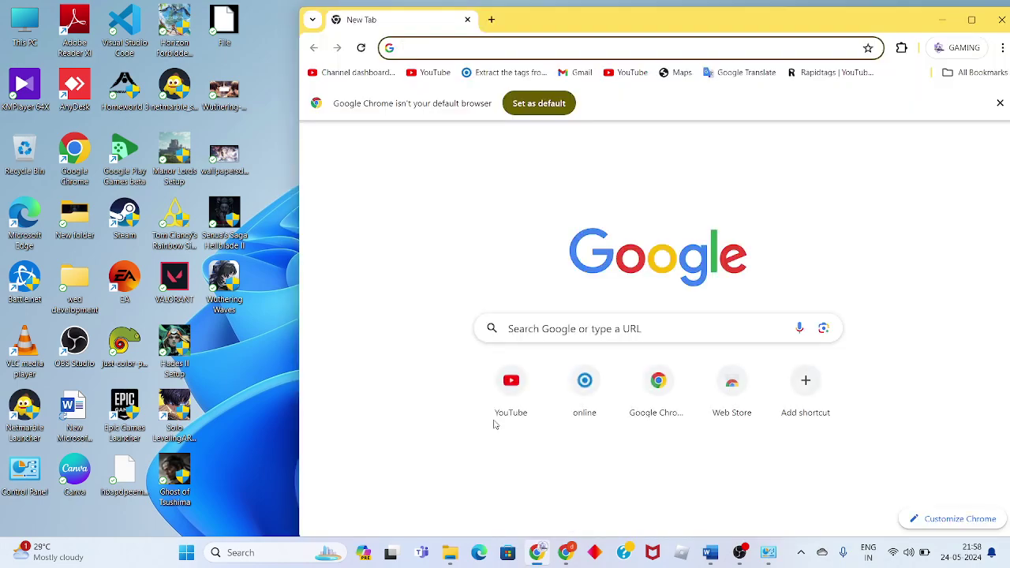
{"action": "type", "text": "mic"}
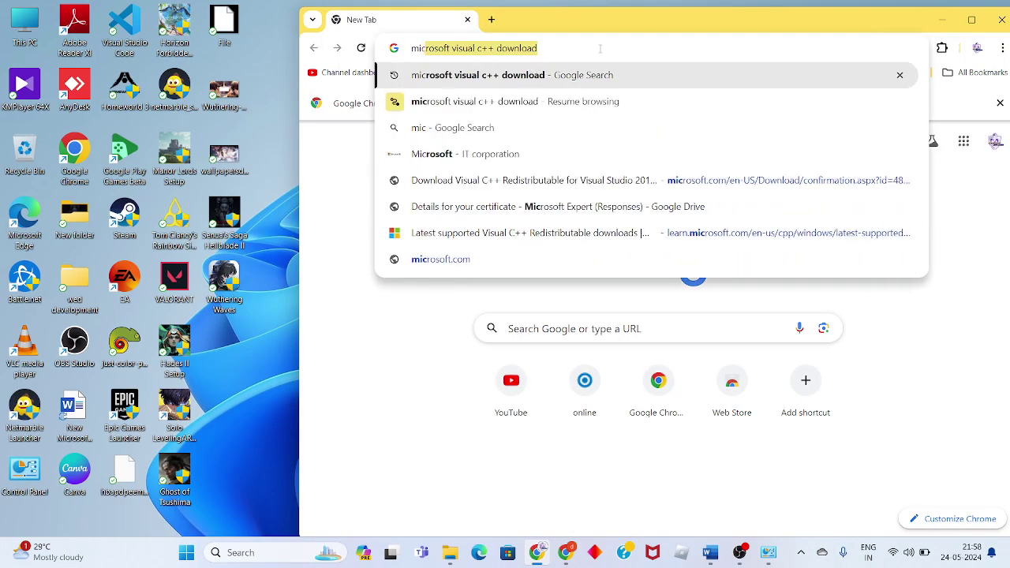
{"action": "key", "text": "Return"}
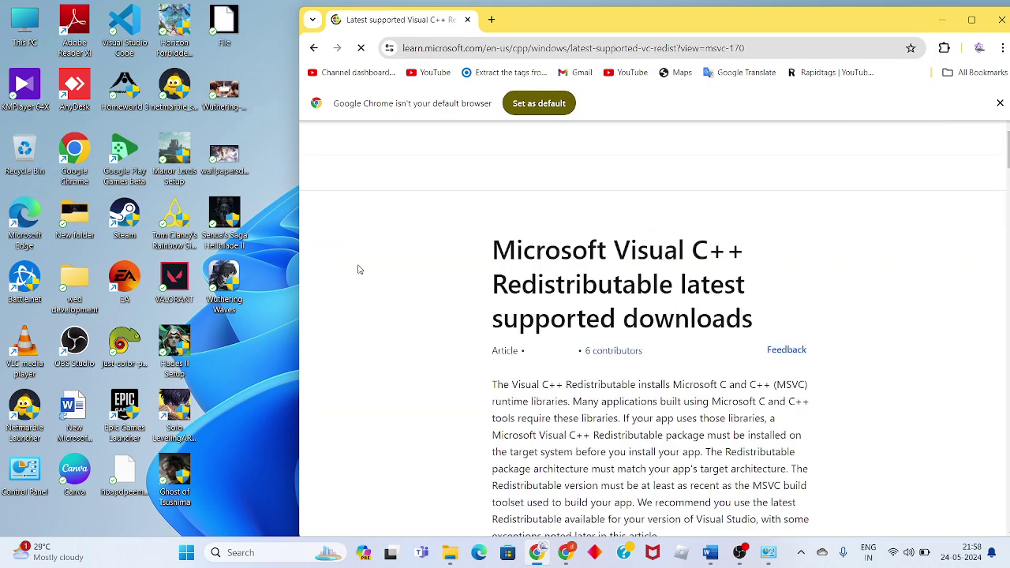
{"action": "scroll", "coordinate": [528, 269], "scroll_direction": "down", "scroll_amount": 15}
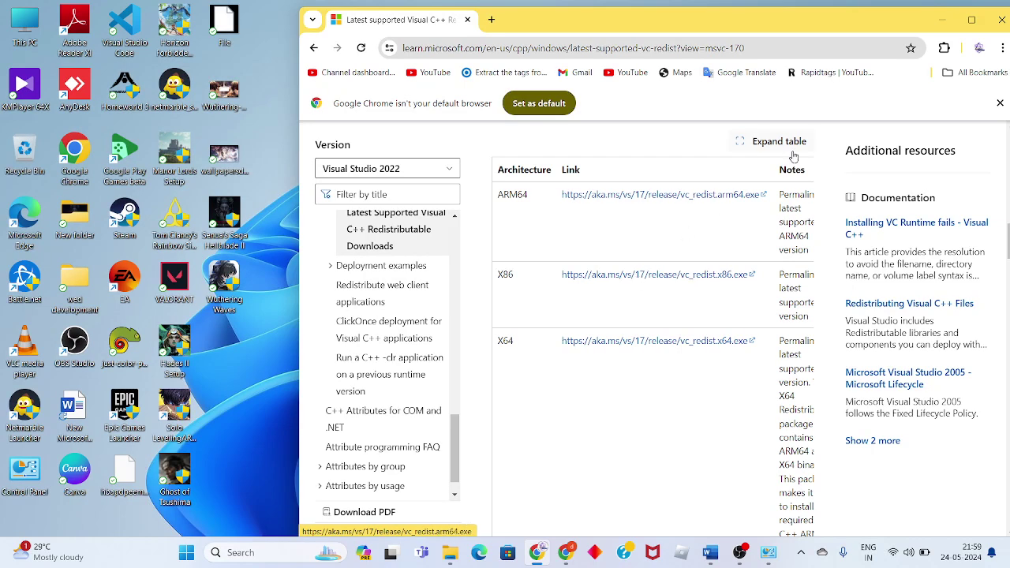
Close Chrome and launch Change for Microsoft Visual C++ 2015-2019 Redistributable (x64).
{"action": "left_click", "coordinate": [1002, 19]}
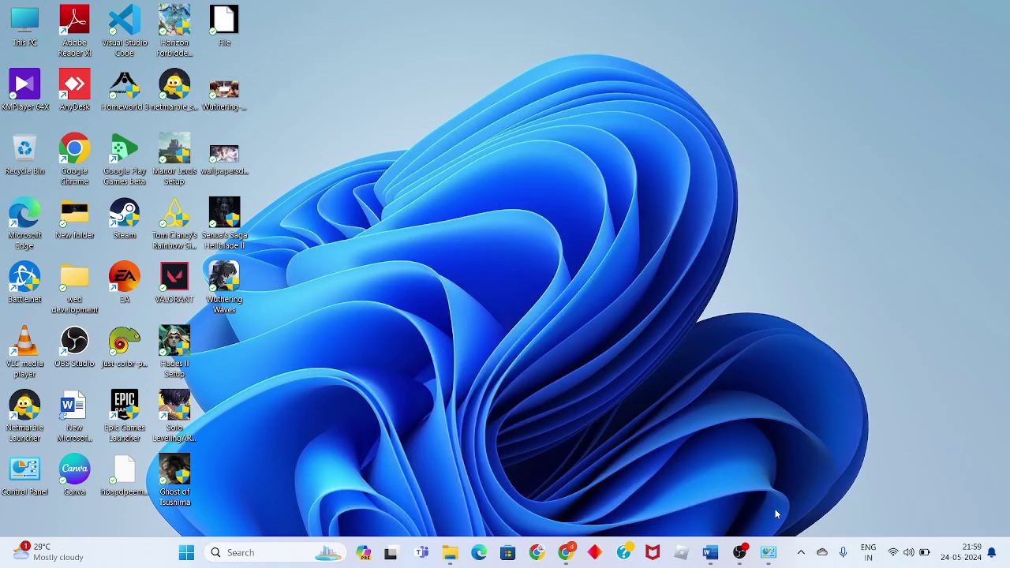
{"action": "left_click", "coordinate": [767, 552]}
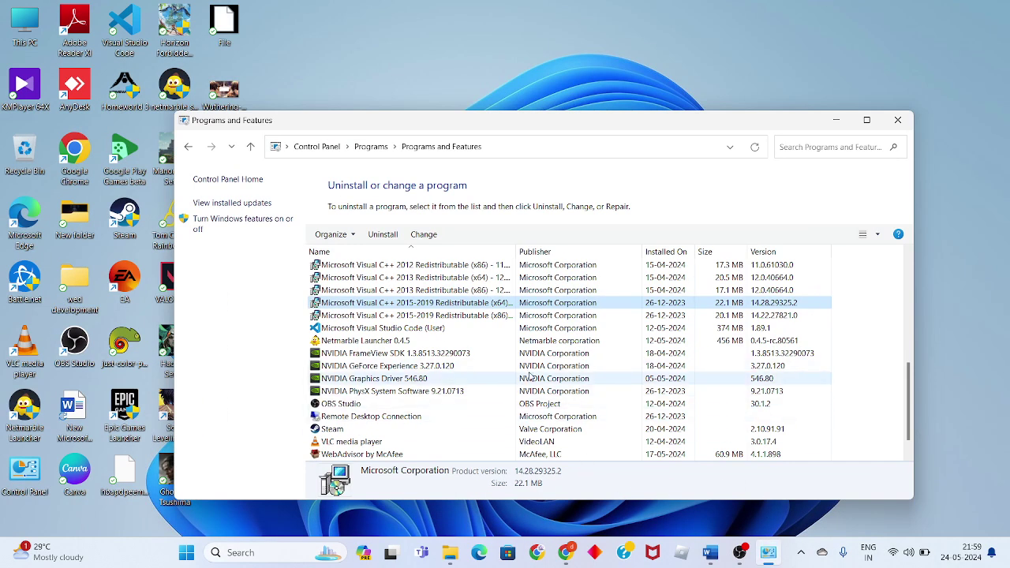
{"action": "right_click", "coordinate": [431, 304]}
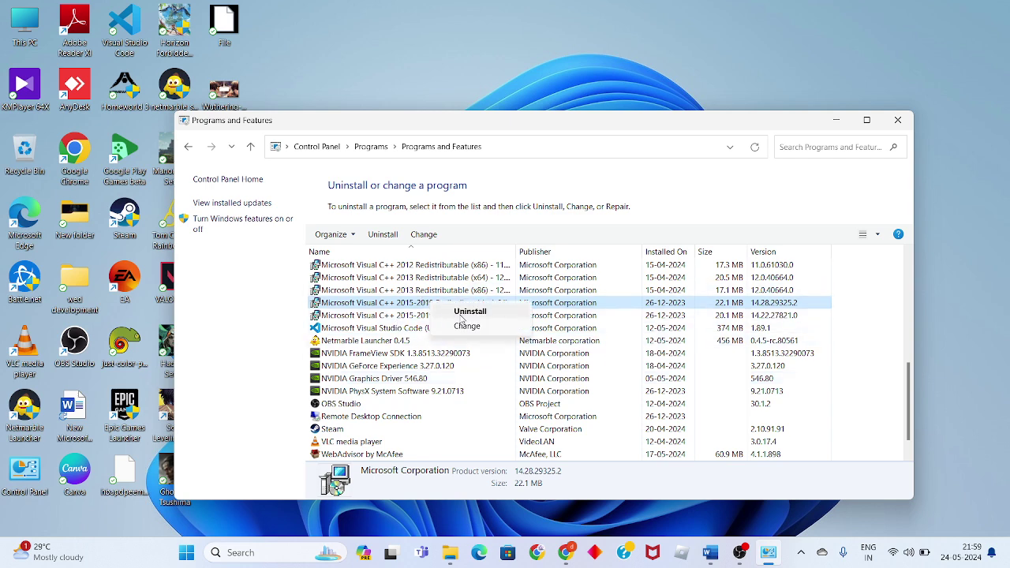
{"action": "left_click", "coordinate": [469, 325]}
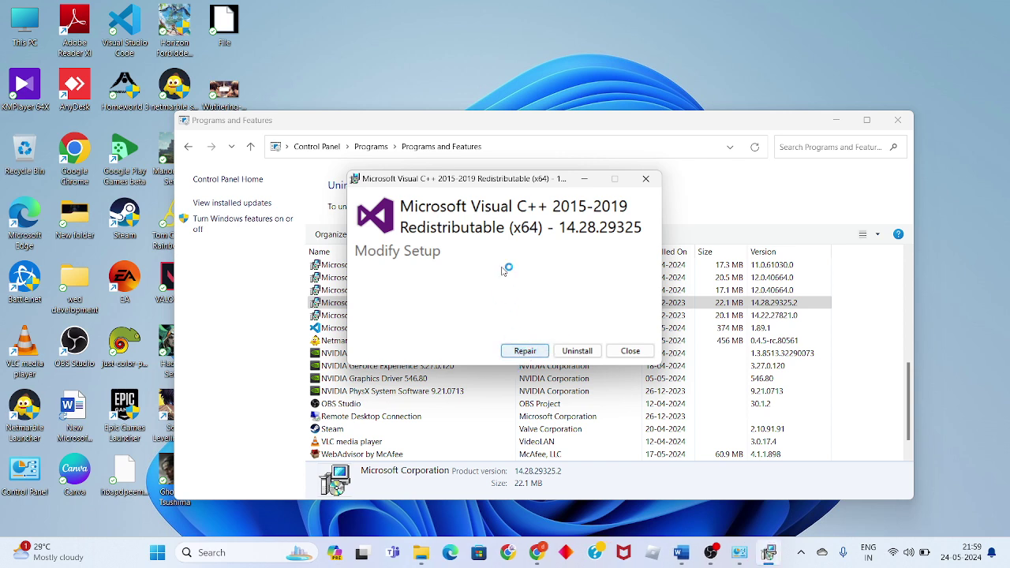
Cancel the Visual C++ Modify Setup without repairing and close Programs and Features.
{"action": "left_click", "coordinate": [635, 181]}
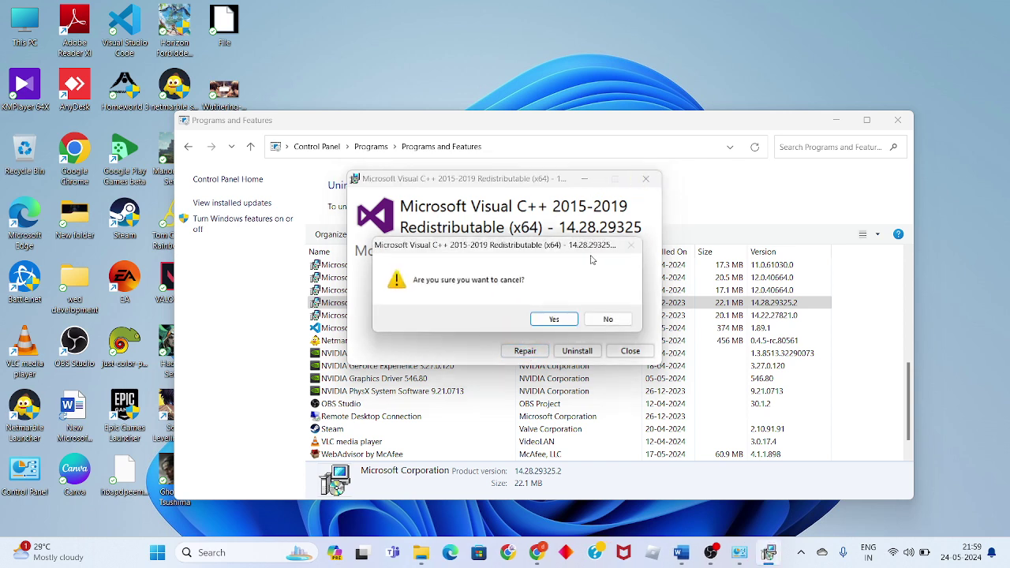
{"action": "left_click", "coordinate": [552, 318]}
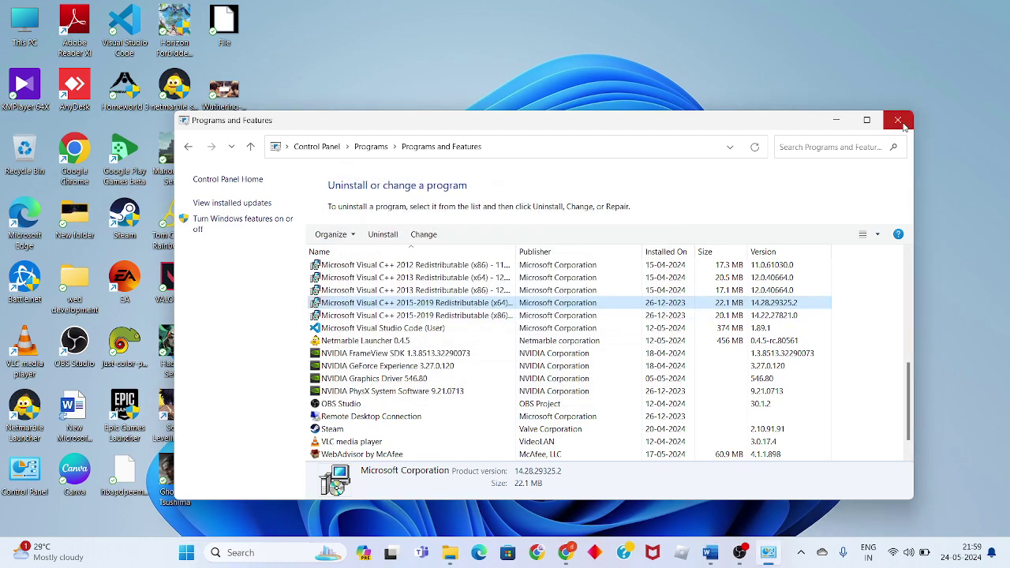
{"action": "left_click", "coordinate": [899, 120]}
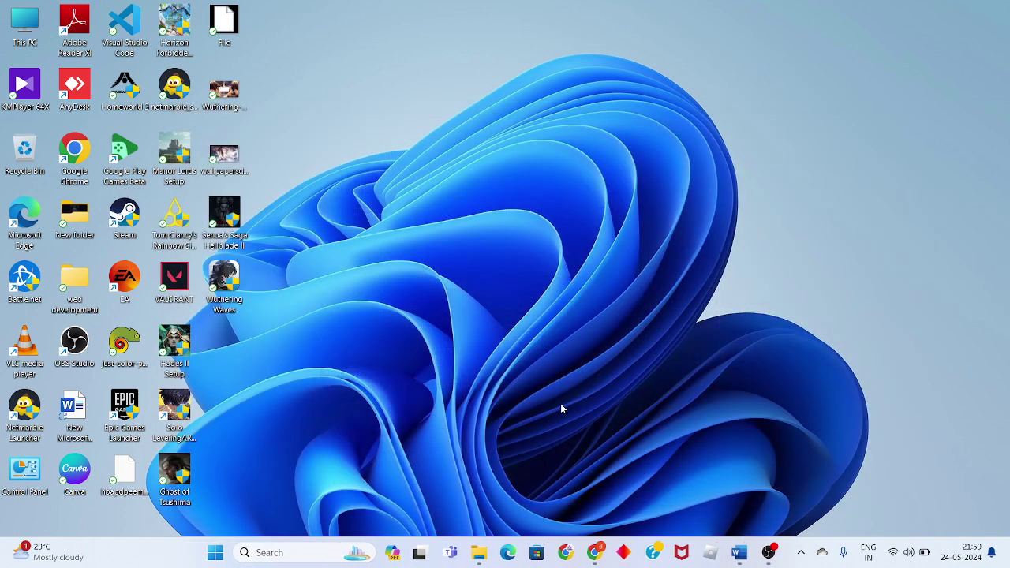